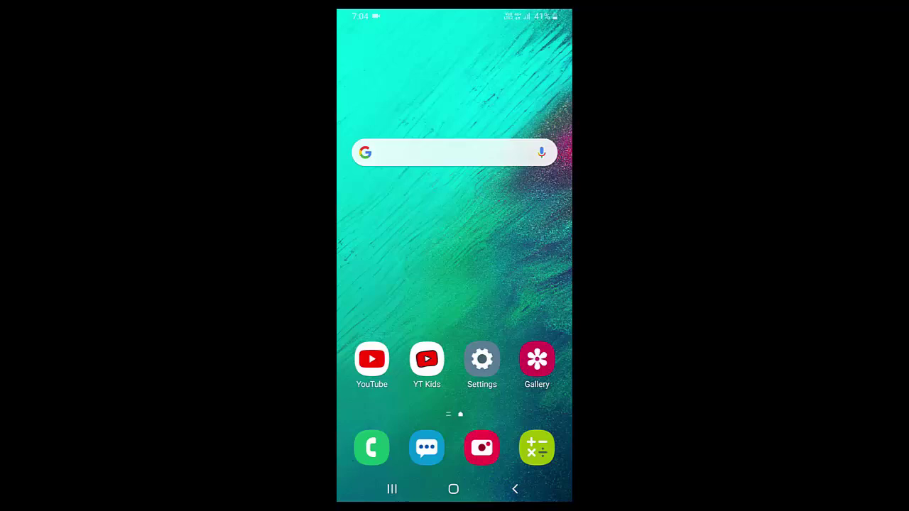
Launch the Settings app from the Samsung home screen
left_click(481, 360)
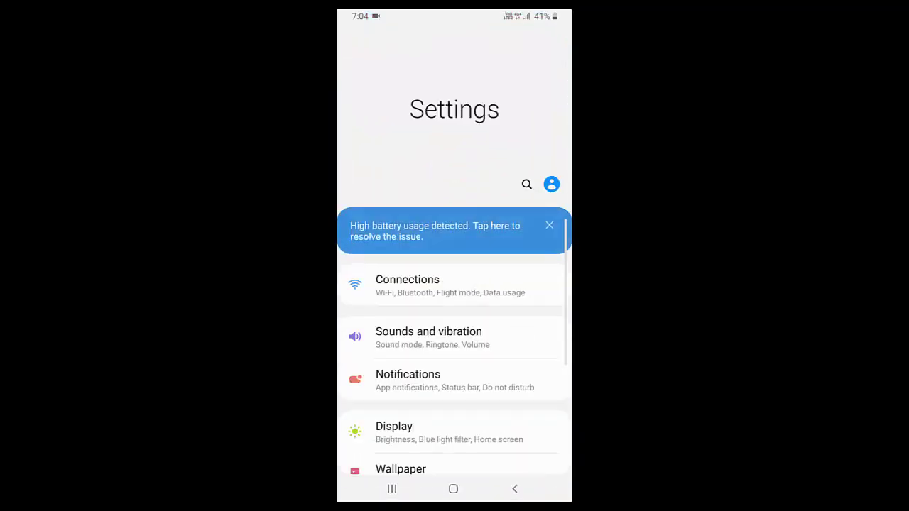
Go through Connections and Mobile Hotspot and Tethering to the Mobile Hotspot page
left_click(426, 284)
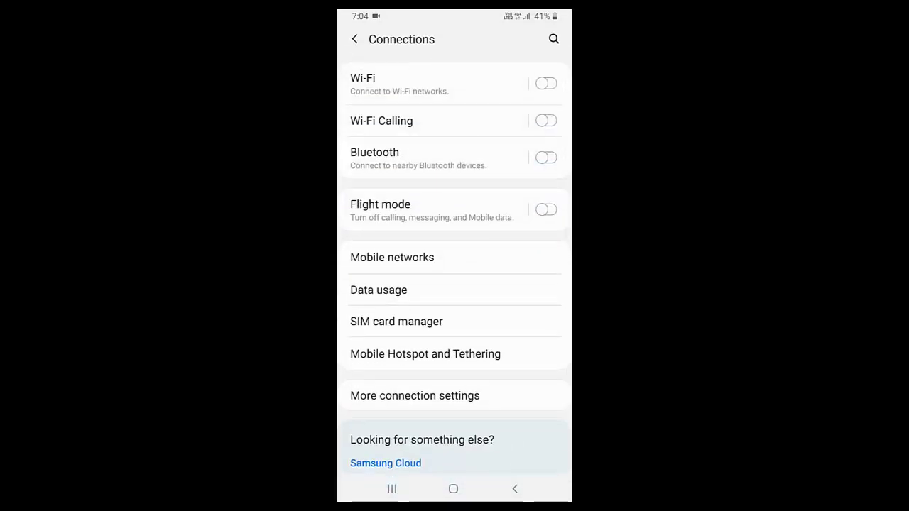
left_click(425, 354)
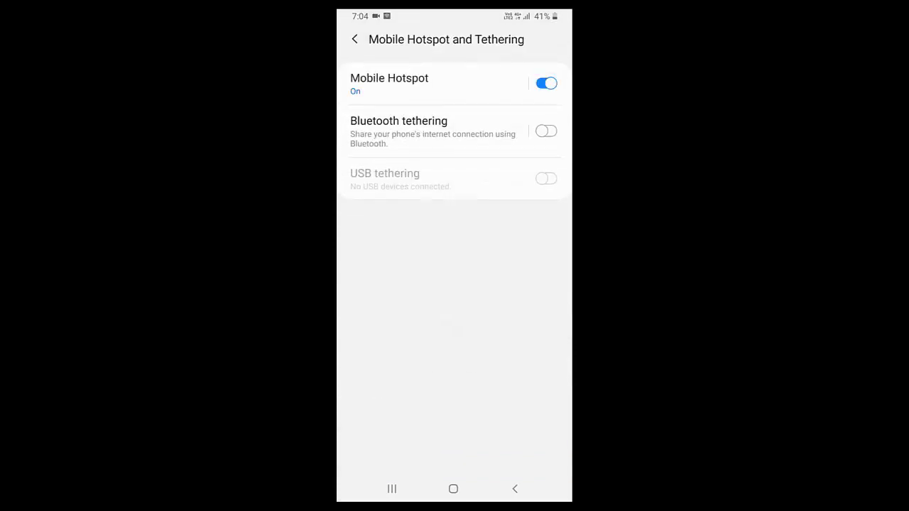
left_click(397, 83)
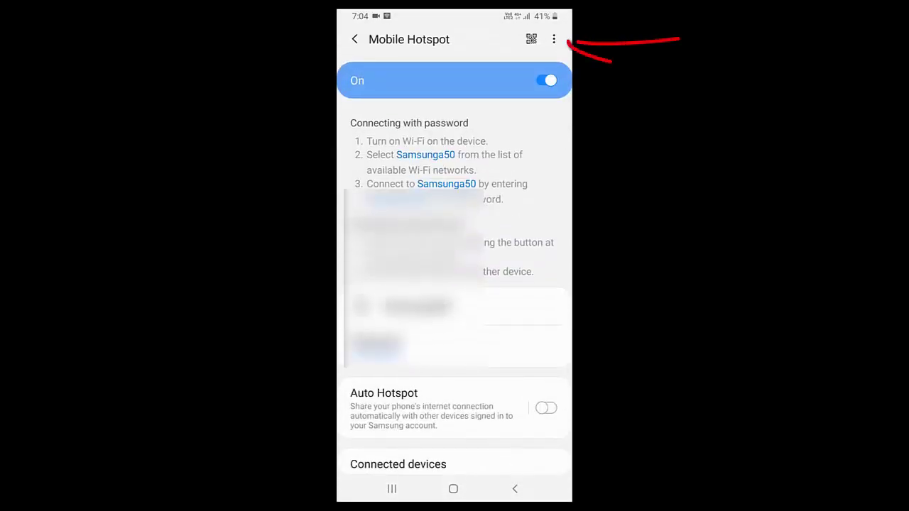
Check the Mobile Hotspot timeout settings, then return to the home screen
left_click(554, 39)
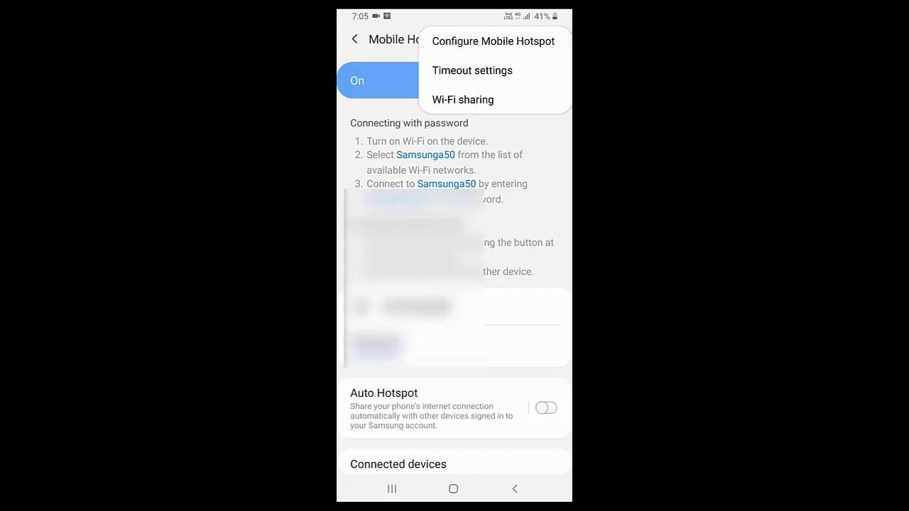
left_click(472, 70)
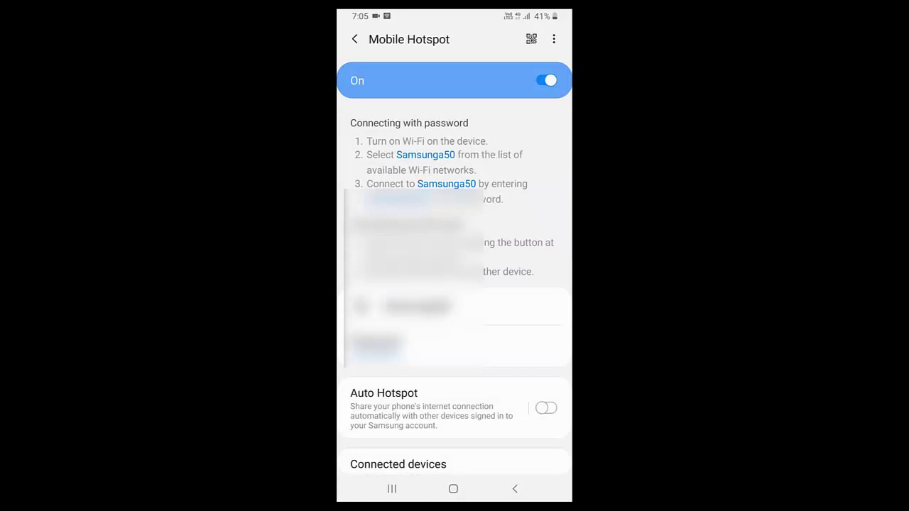
left_click(453, 489)
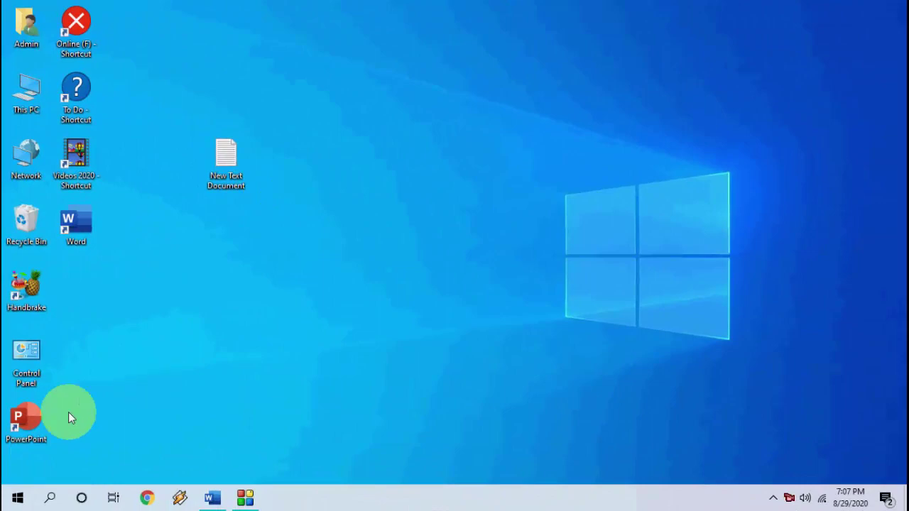
Search Start for 'edit power plan' and open the Edit power plan settings
key("super")
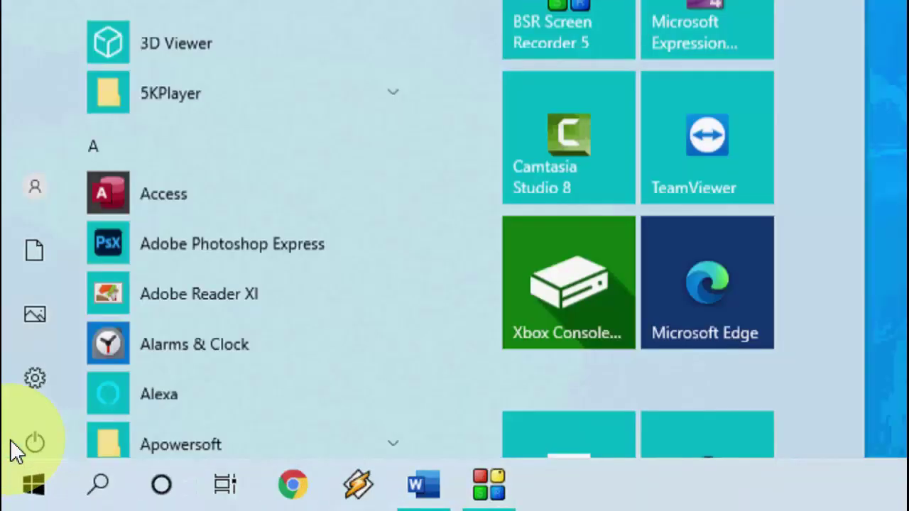
type("edit power plan")
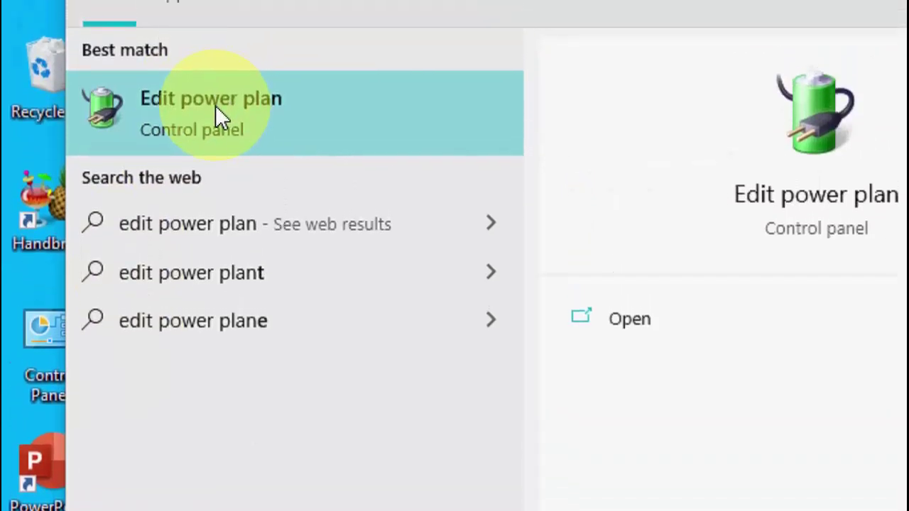
left_click(217, 112)
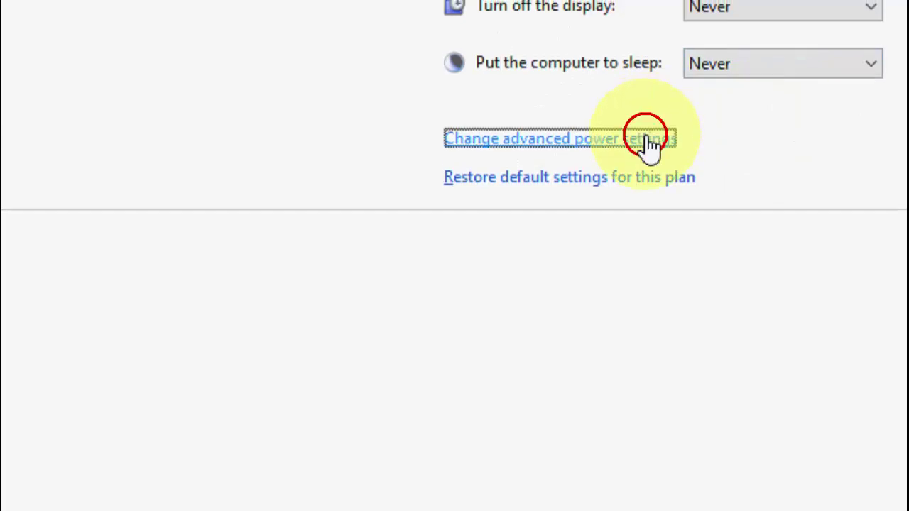
In advanced power settings, set Wireless Adapter Power Saving Mode to Maximum Performance and apply
left_click(650, 142)
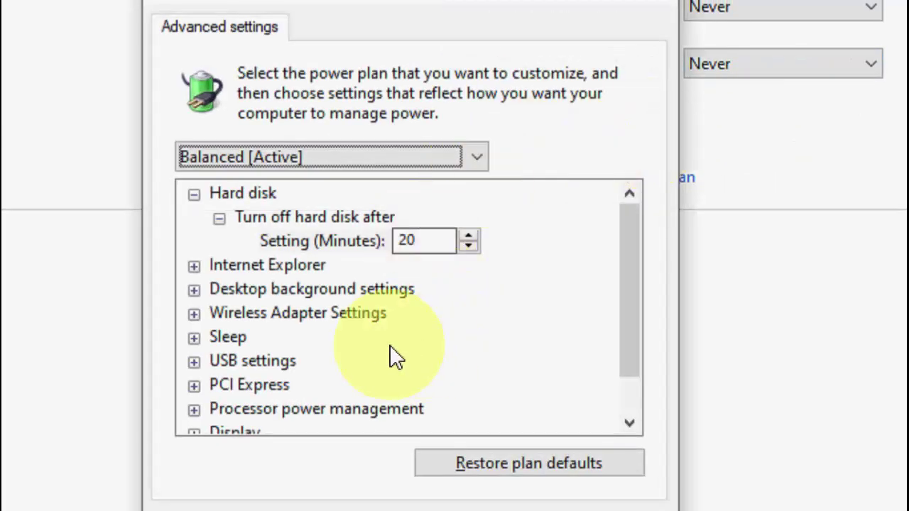
left_click(279, 316)
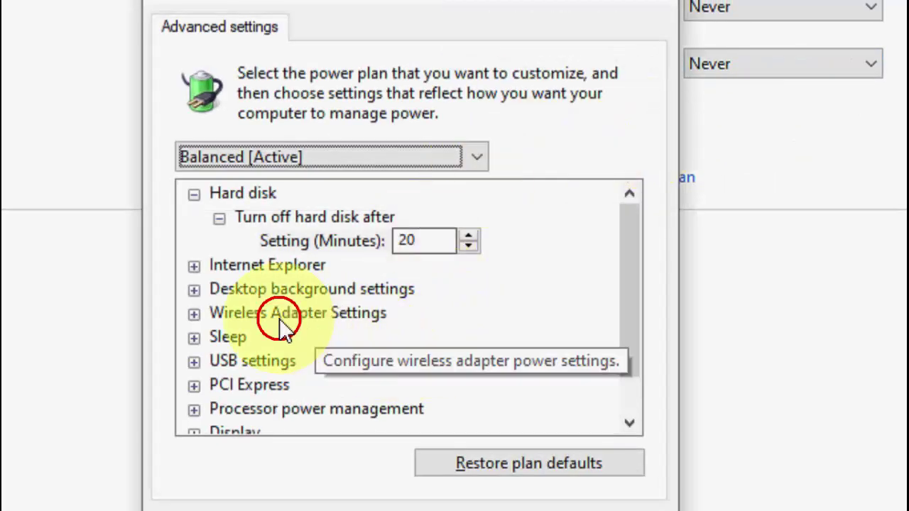
left_click(196, 316)
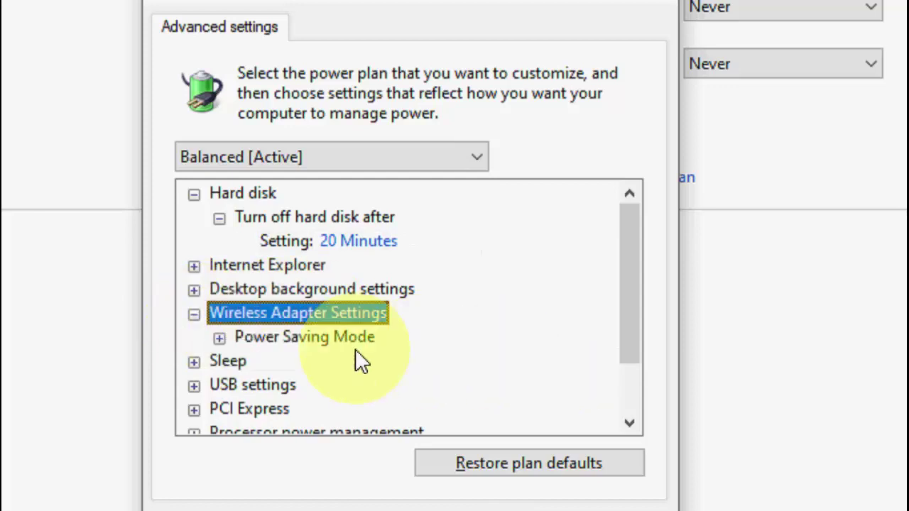
left_click(295, 344)
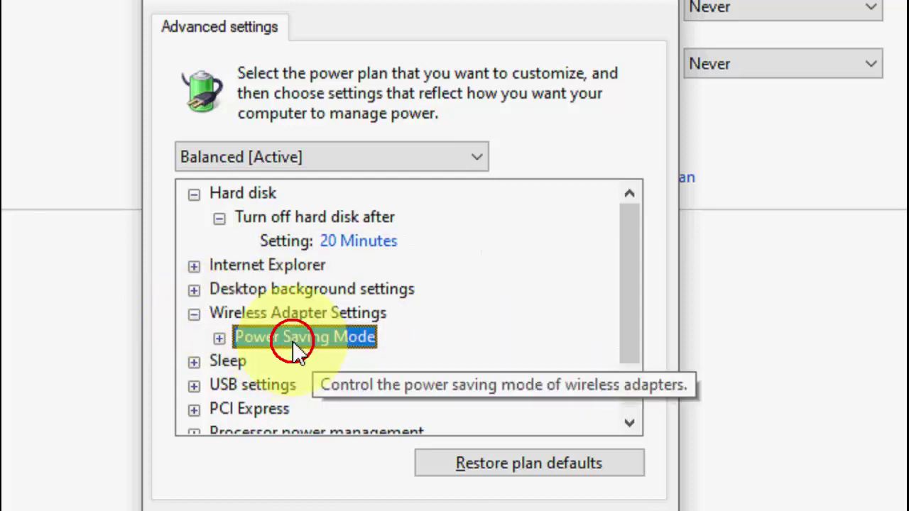
left_click(220, 338)
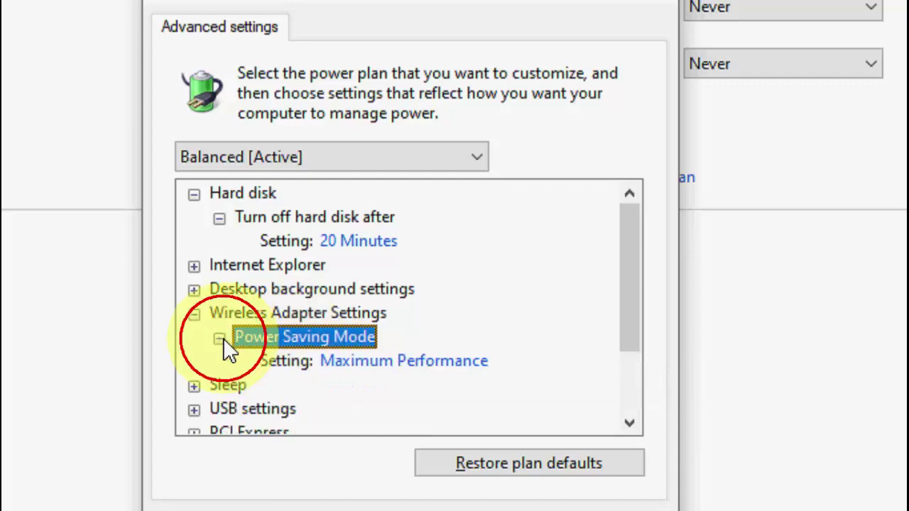
left_click(435, 374)
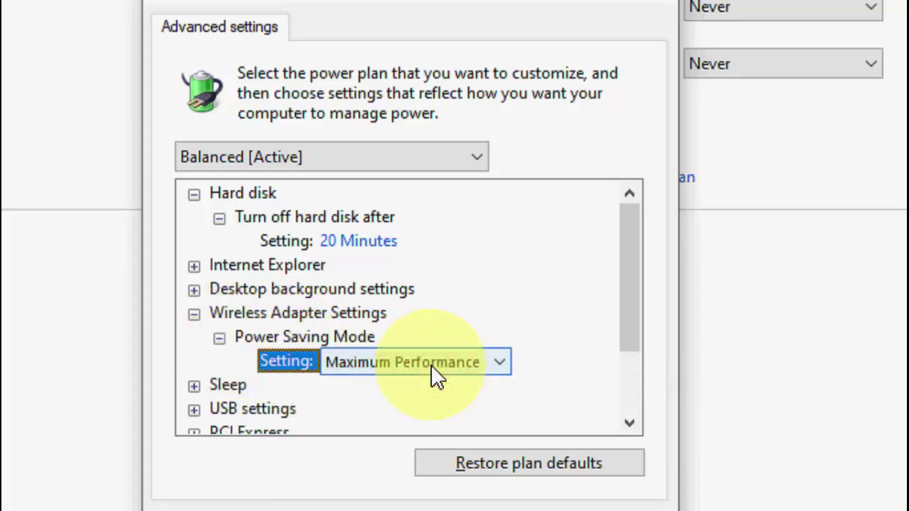
left_click(500, 361)
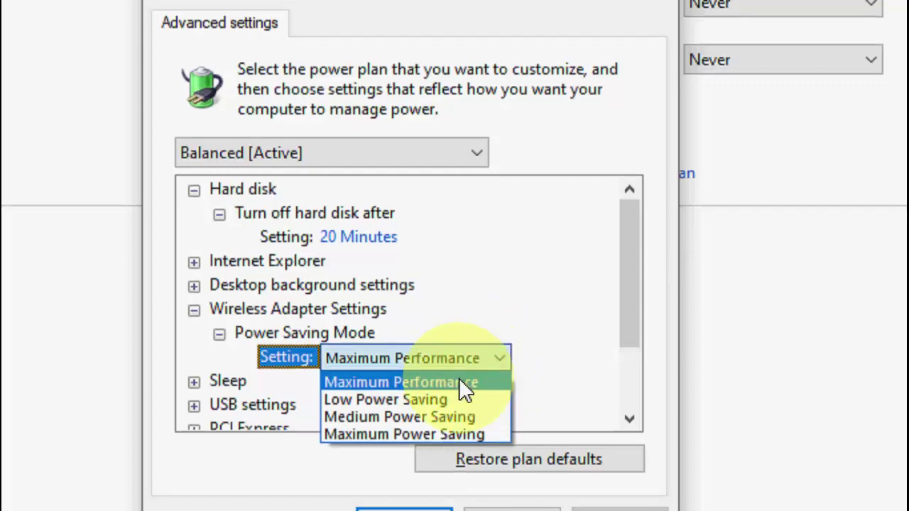
left_click(460, 383)
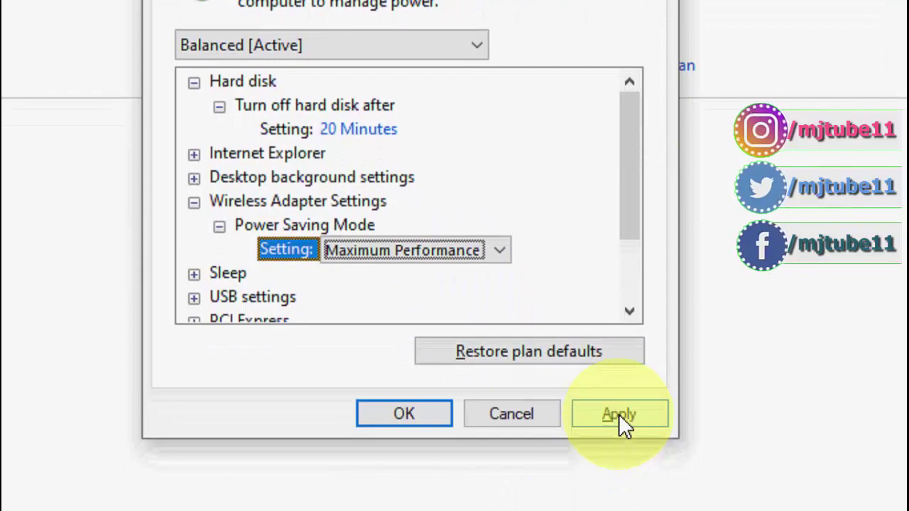
left_click(618, 414)
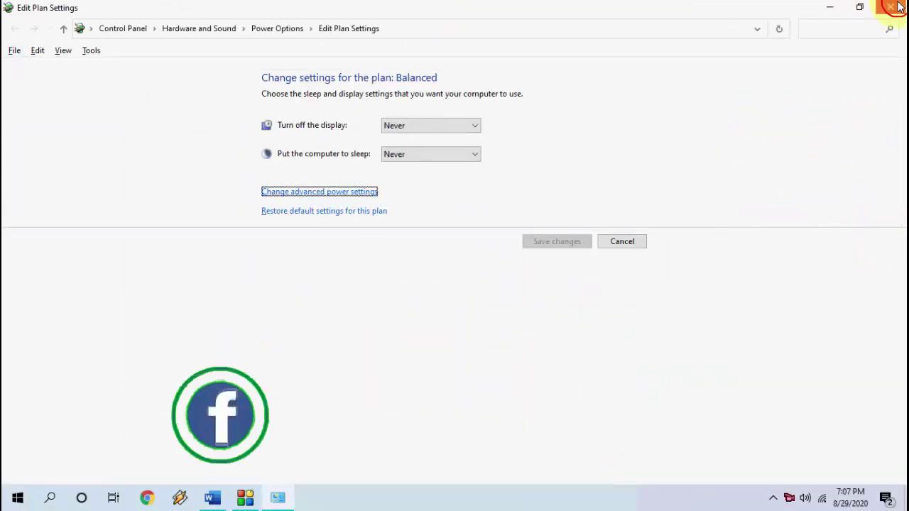
Close the Edit Plan Settings window and refresh the desktop
left_click(891, 7)
right_click(468, 105)
left_click(487, 142)
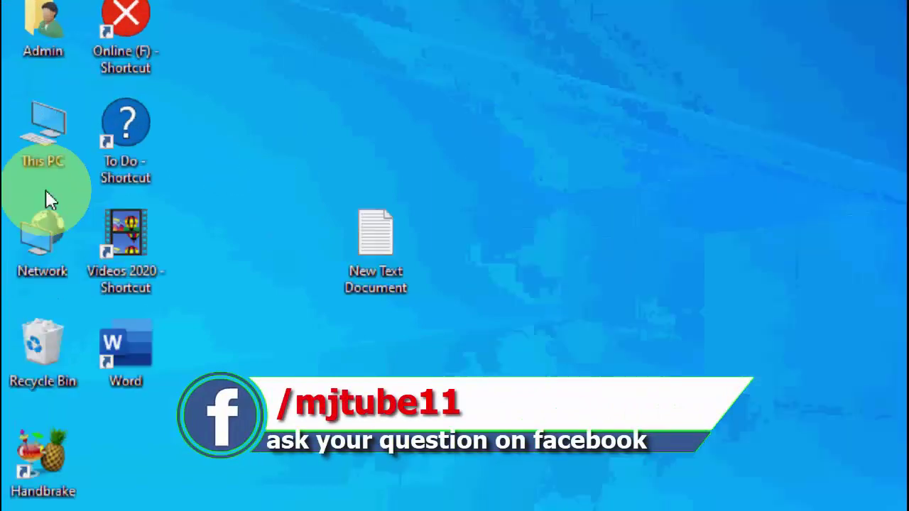
Open the Wi-Fi adapter's Properties via Network properties and Change adapter settings
right_click(29, 238)
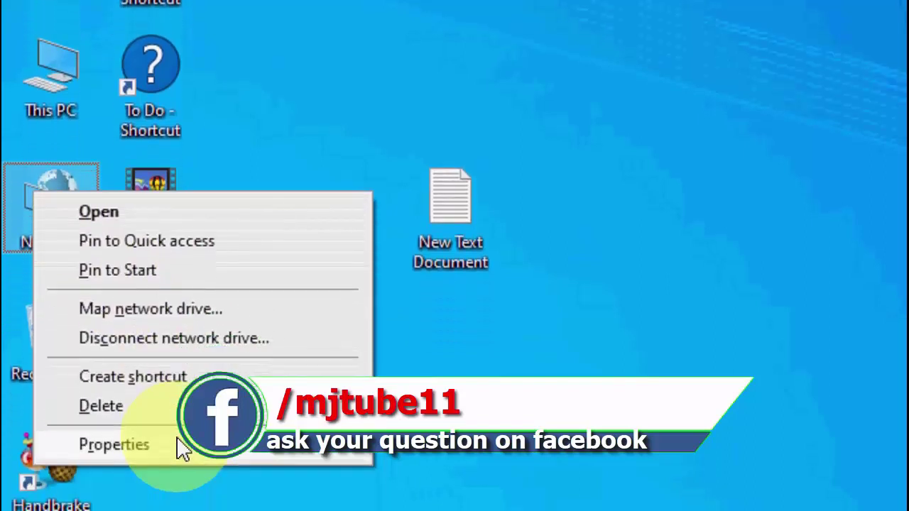
left_click(298, 400)
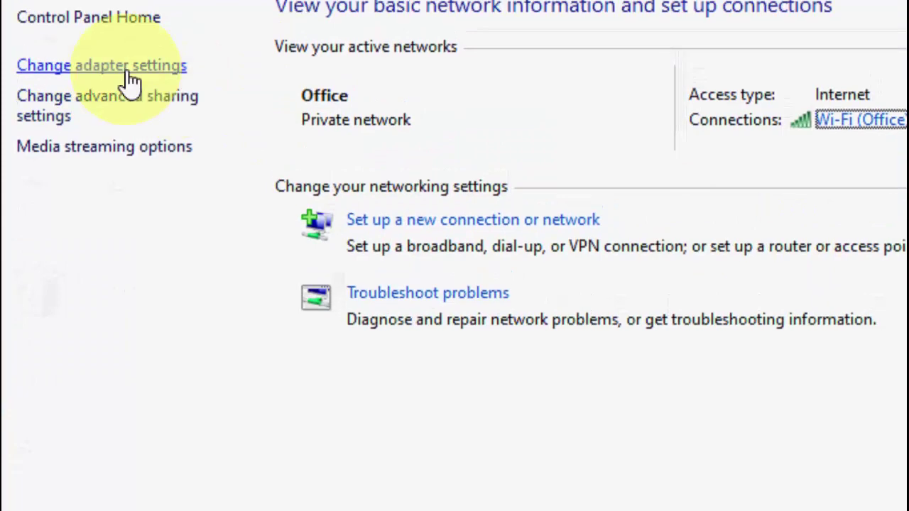
left_click(126, 66)
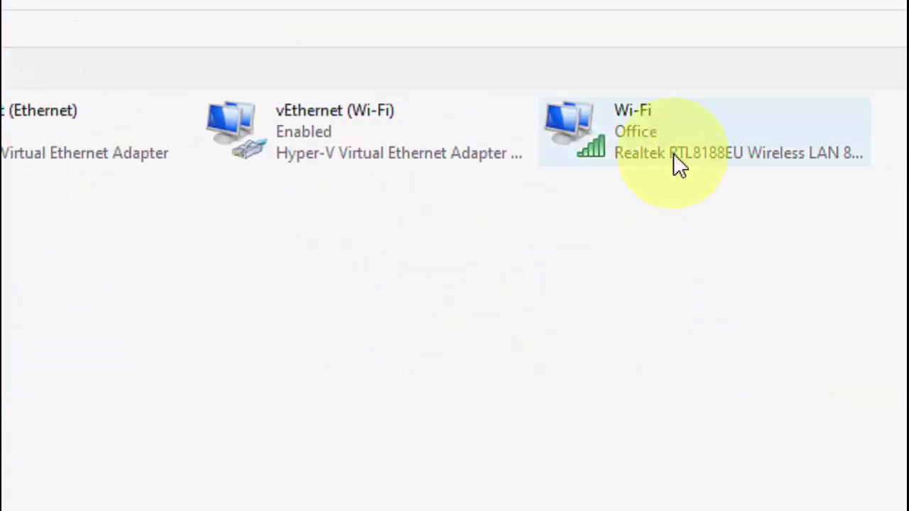
right_click(675, 163)
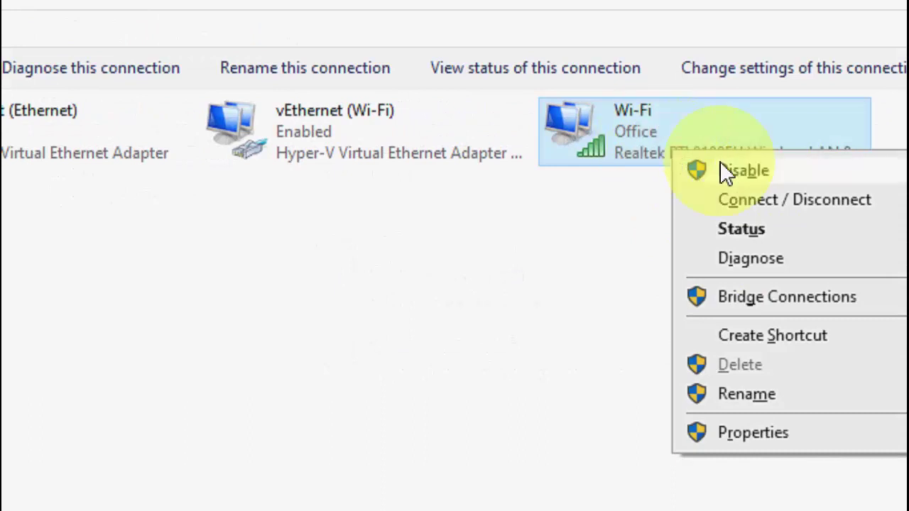
left_click(827, 443)
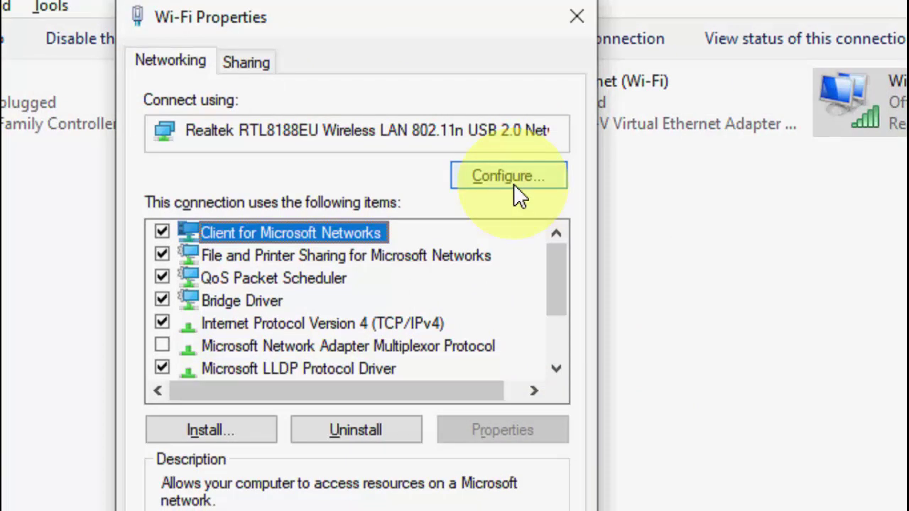
Uncheck 'Allow the computer to turn off this device to save power' for the Realtek adapter
scroll(562, 277, "down", 1)
left_click(538, 178)
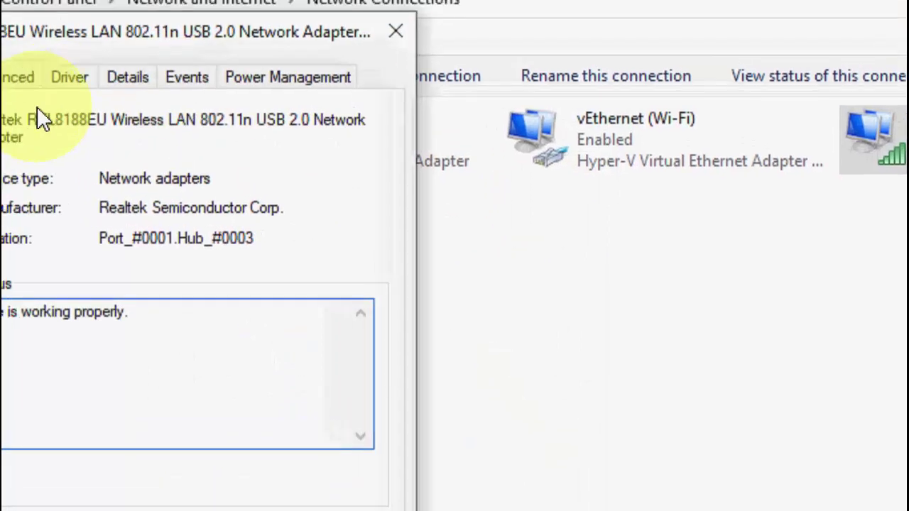
left_click(248, 79)
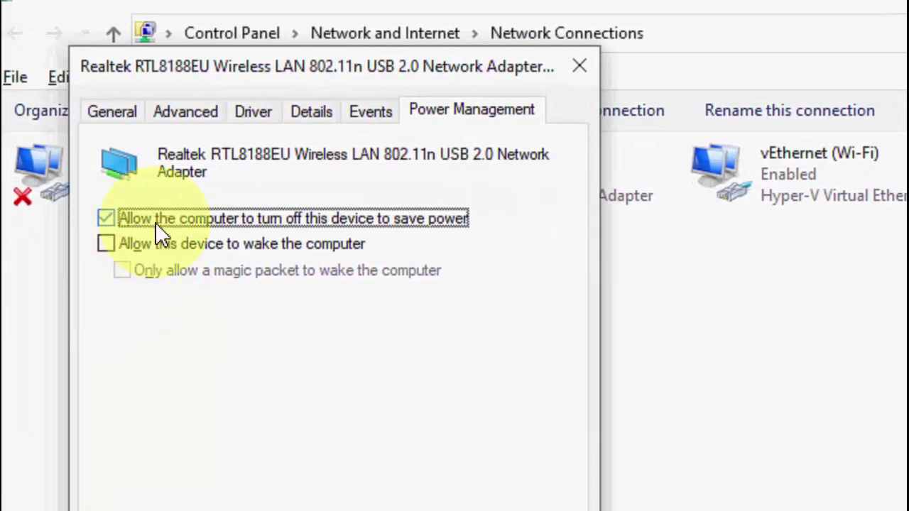
left_click(383, 230)
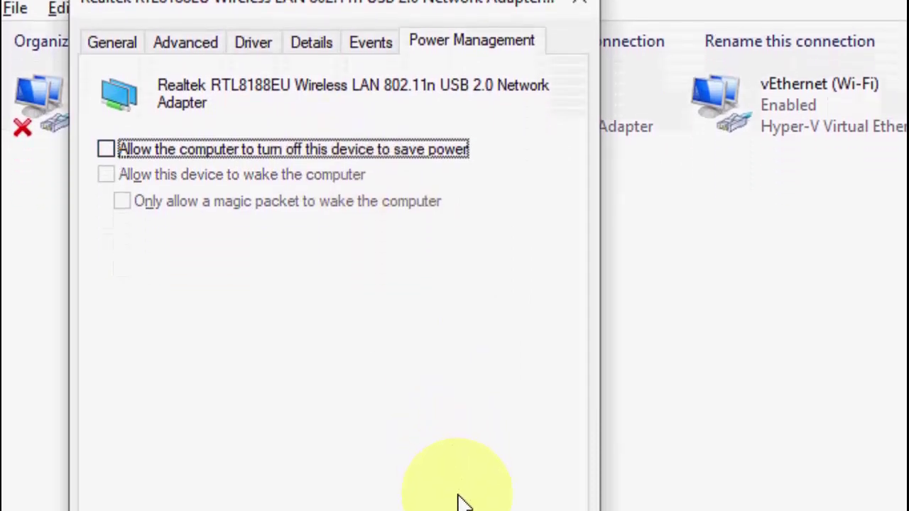
left_click(452, 495)
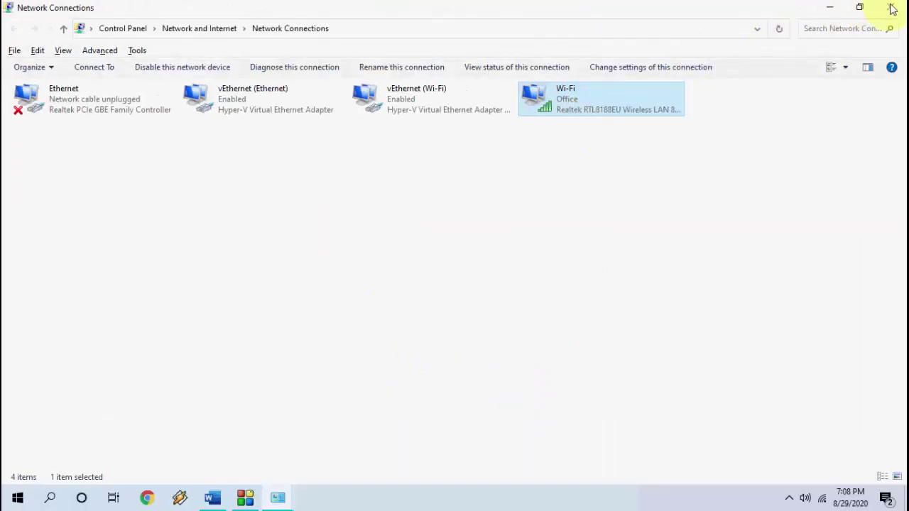
Close Network Connections and Network and Sharing Center, refresh the desktop, and choose Manage on This PC
left_click(889, 8)
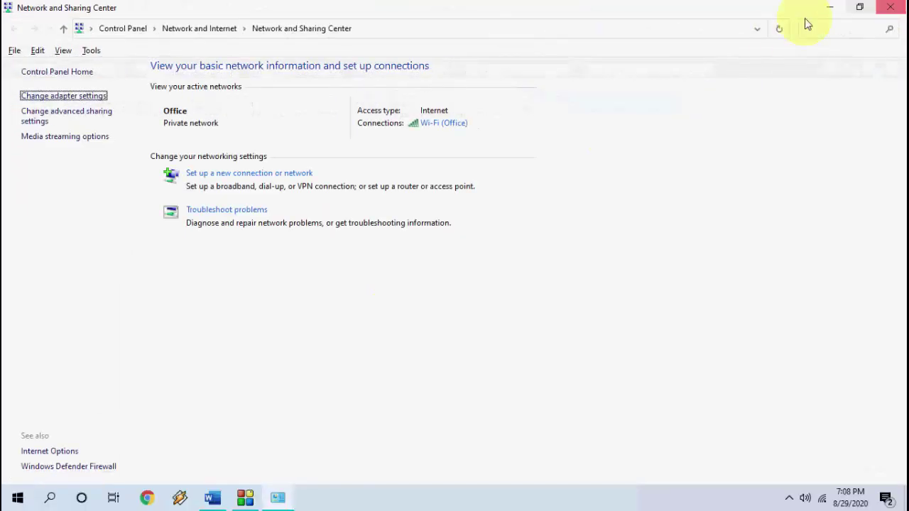
left_click(889, 7)
right_click(288, 191)
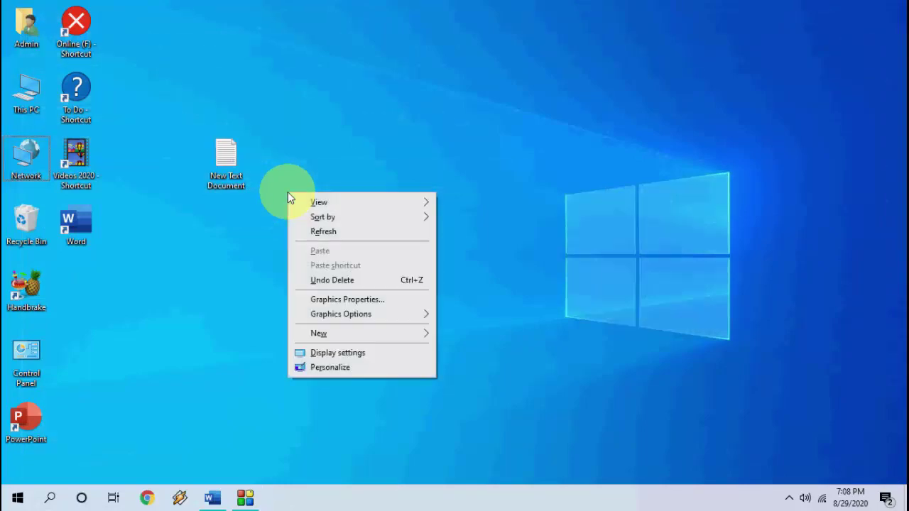
left_click(321, 229)
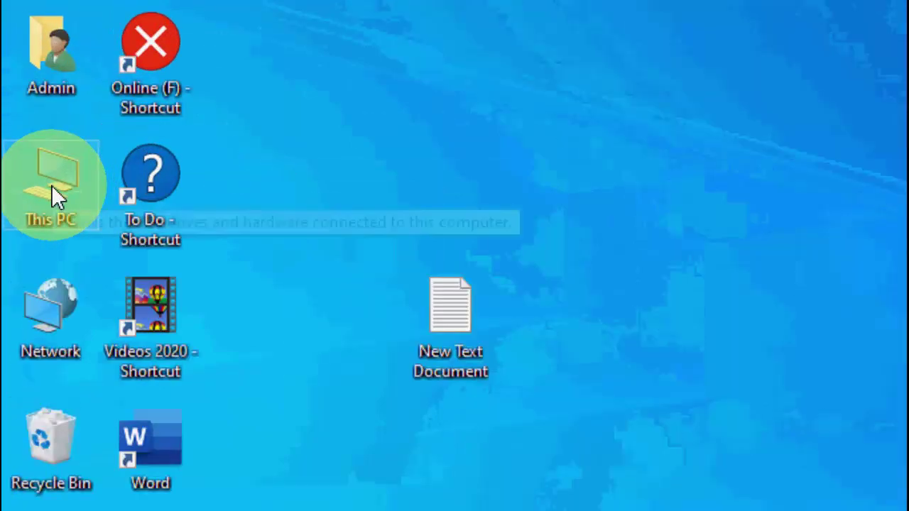
right_click(51, 186)
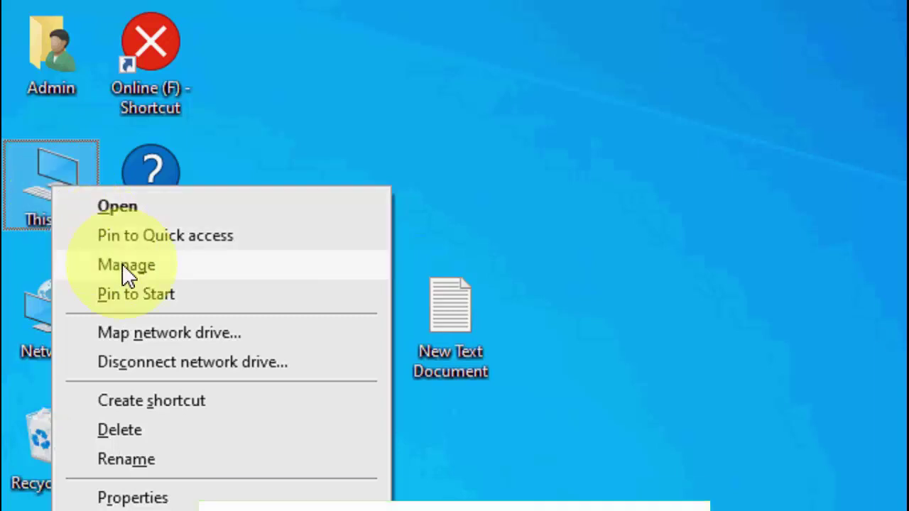
left_click(122, 267)
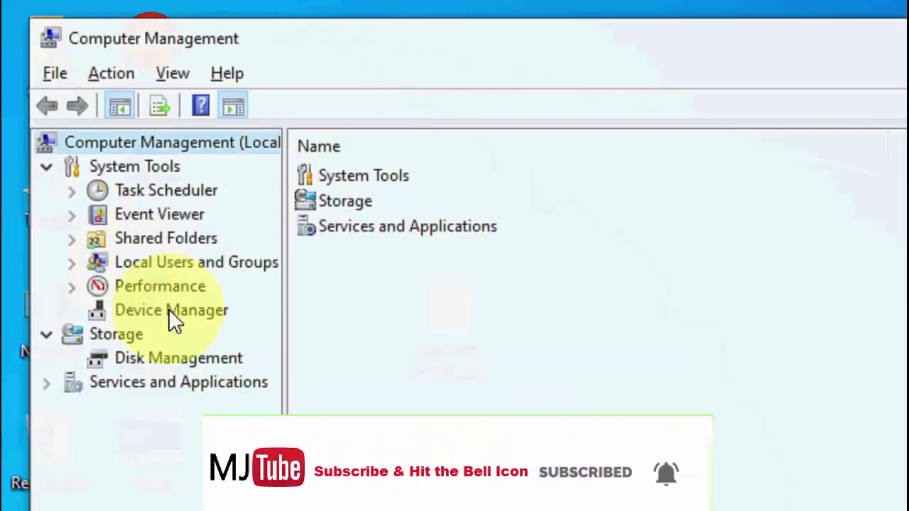
Reinstall the Realtek RTL8188EU driver with the Microsoft version, then close Computer Management
left_click(168, 310)
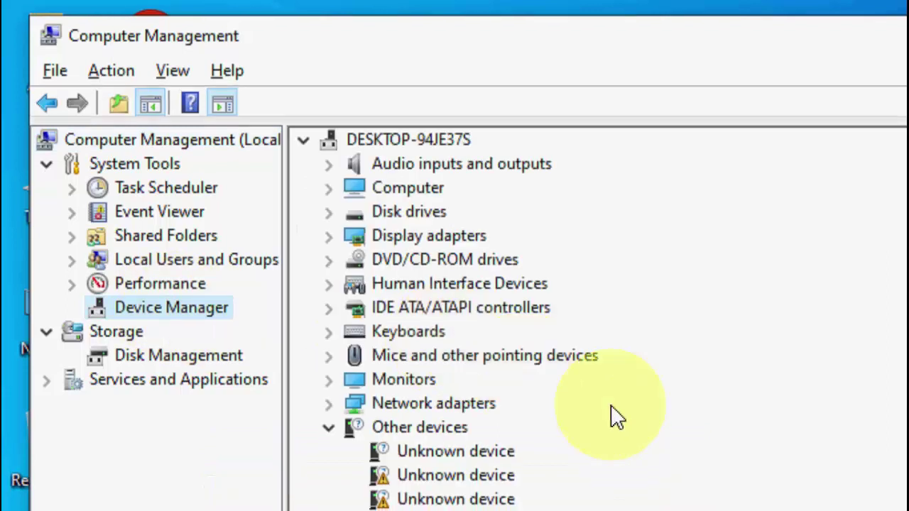
left_click(330, 405)
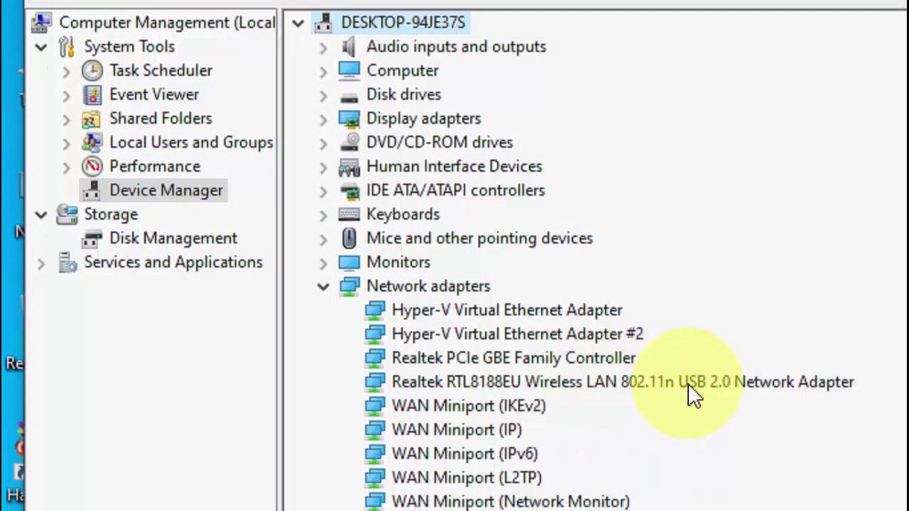
left_click(625, 396)
right_click(549, 378)
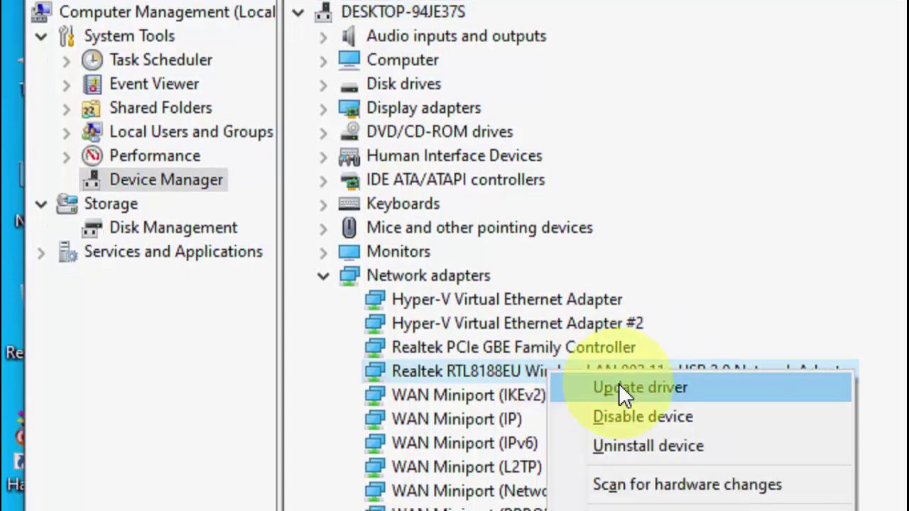
left_click(619, 390)
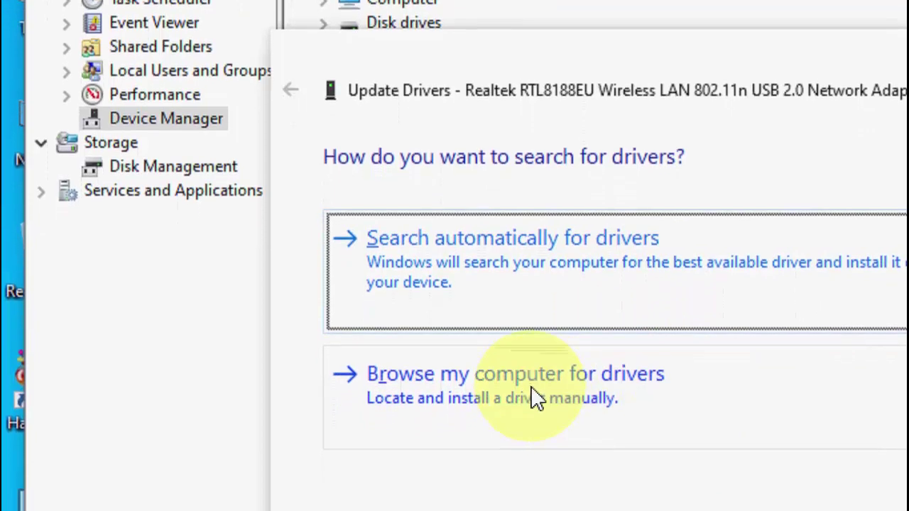
left_click(417, 378)
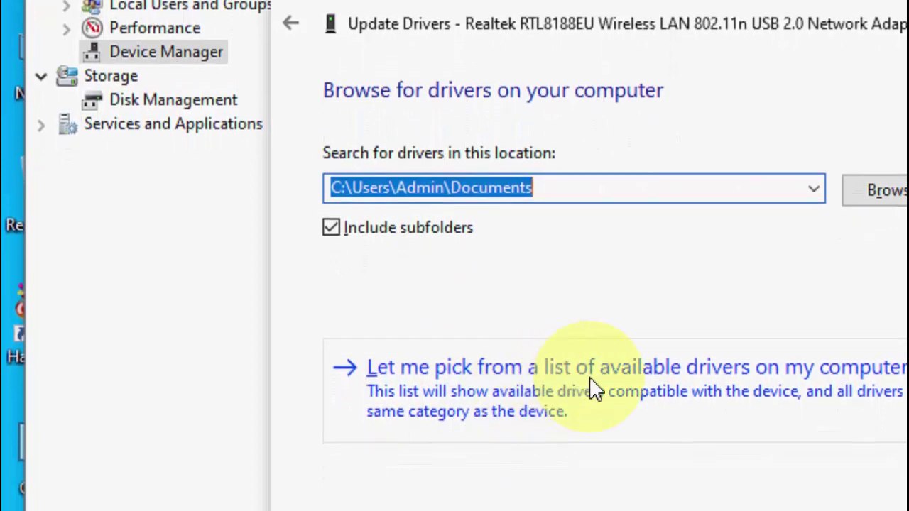
left_click(600, 391)
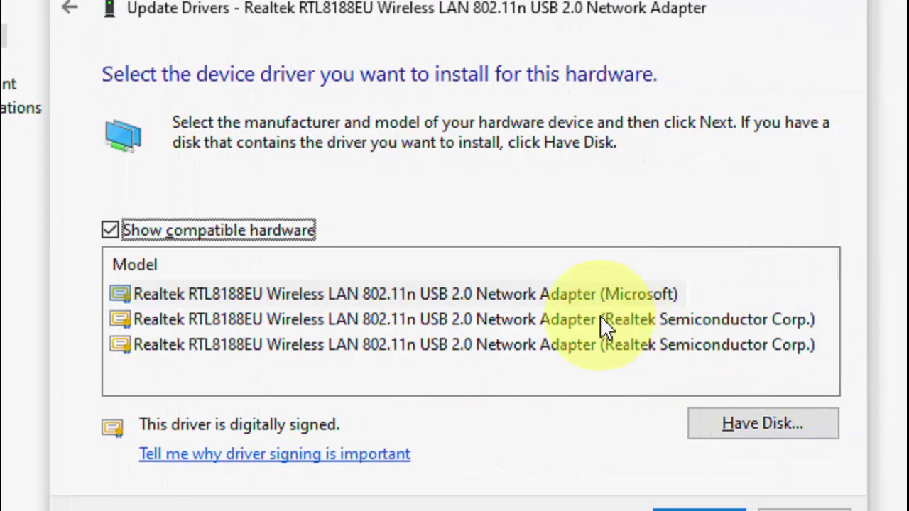
left_click(431, 303)
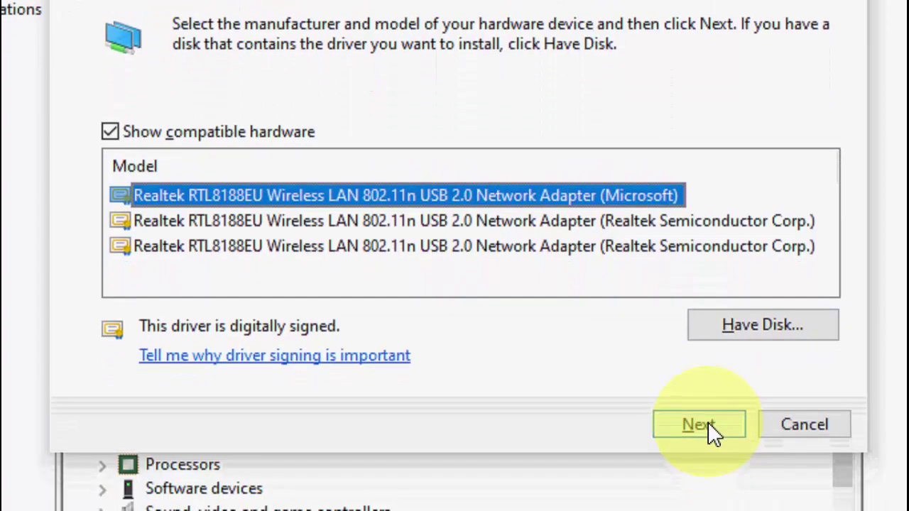
left_click(713, 501)
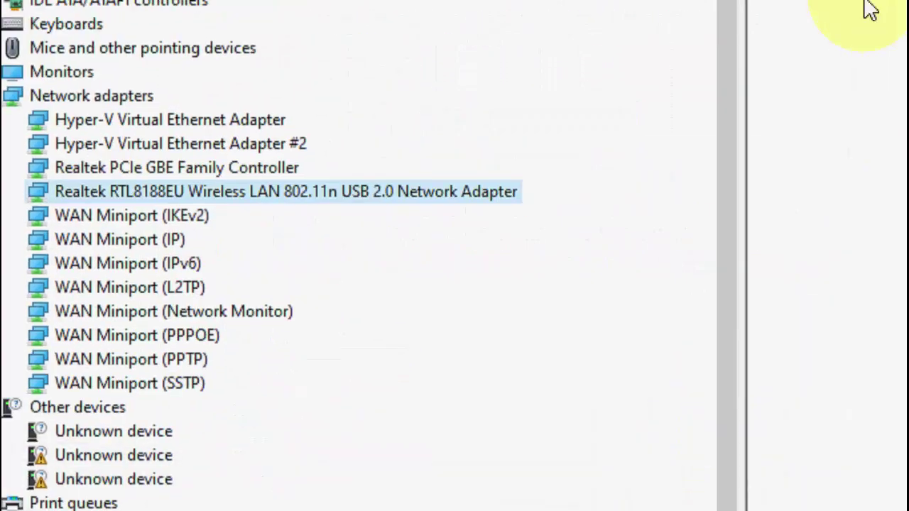
left_click(836, 10)
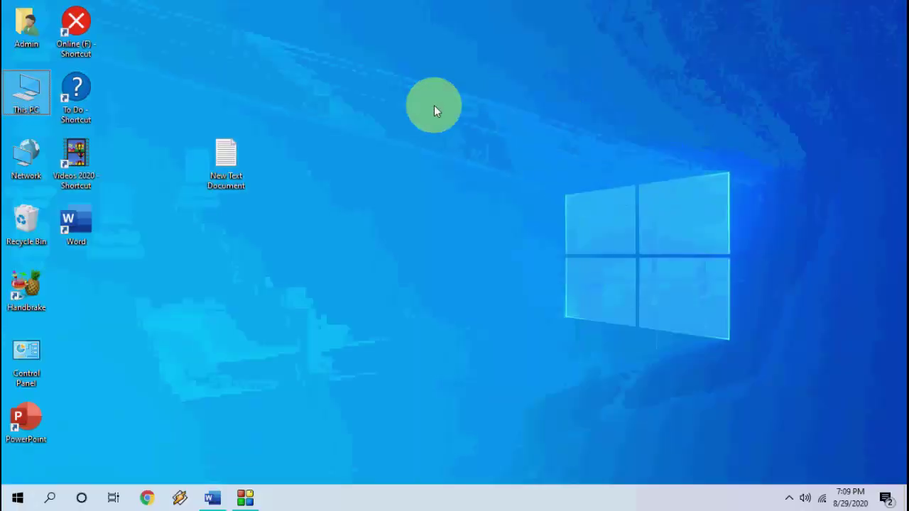
Refresh the desktop and launch Windows Settings from the Start menu
right_click(432, 107)
left_click(456, 145)
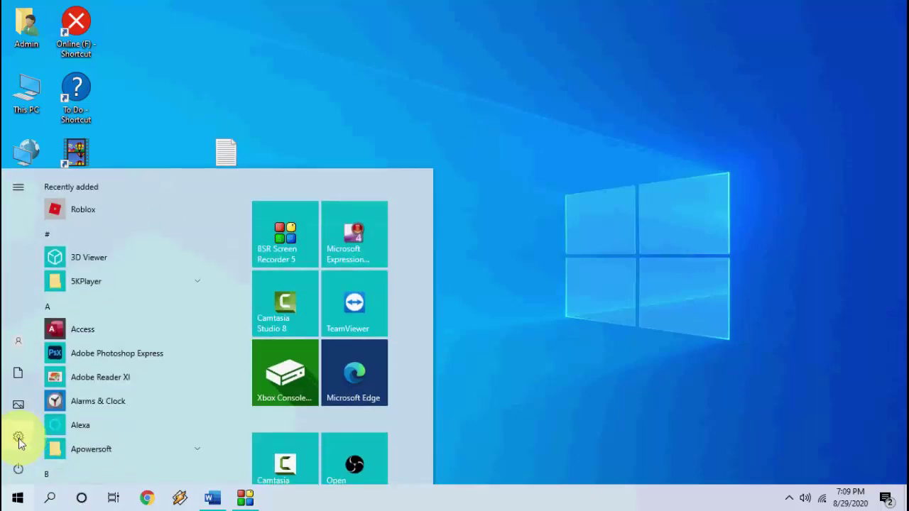
left_click(18, 437)
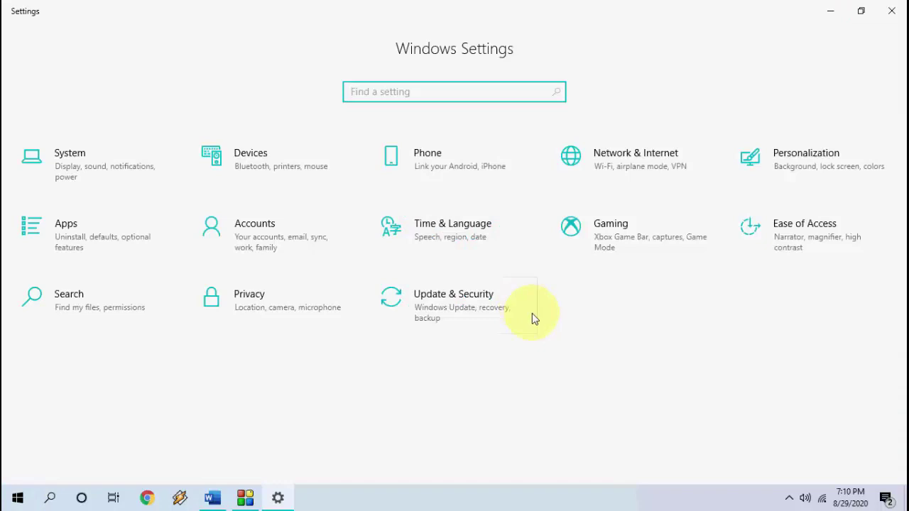
Open the Network reset page from the Network & Internet Status page, then close Settings
left_click(647, 184)
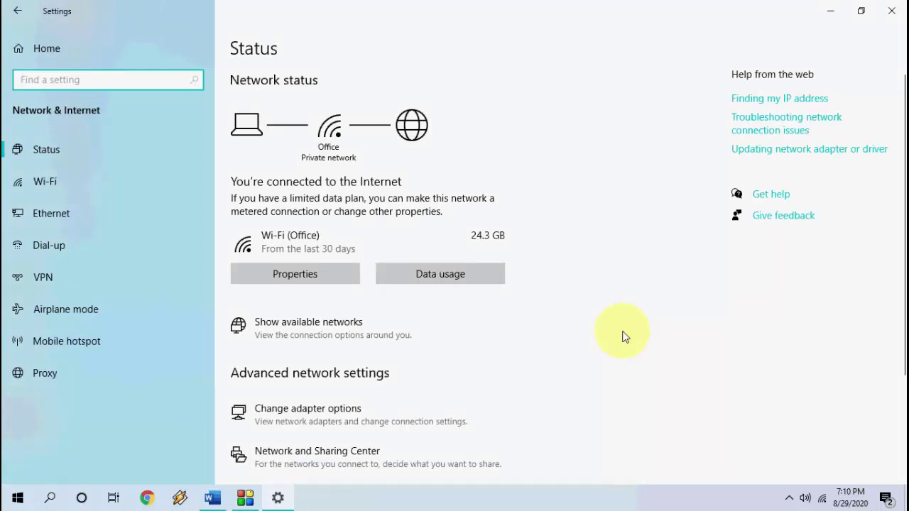
scroll(622, 337, "down", 3)
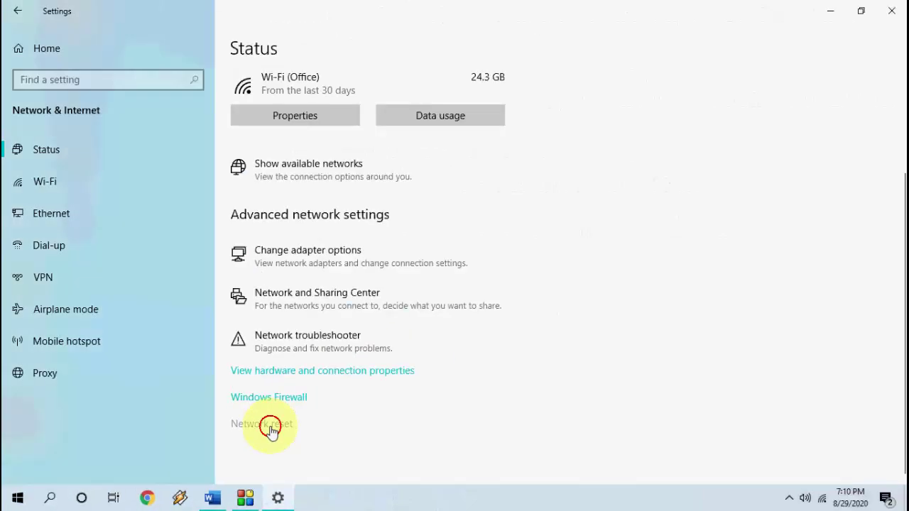
left_click(460, 341)
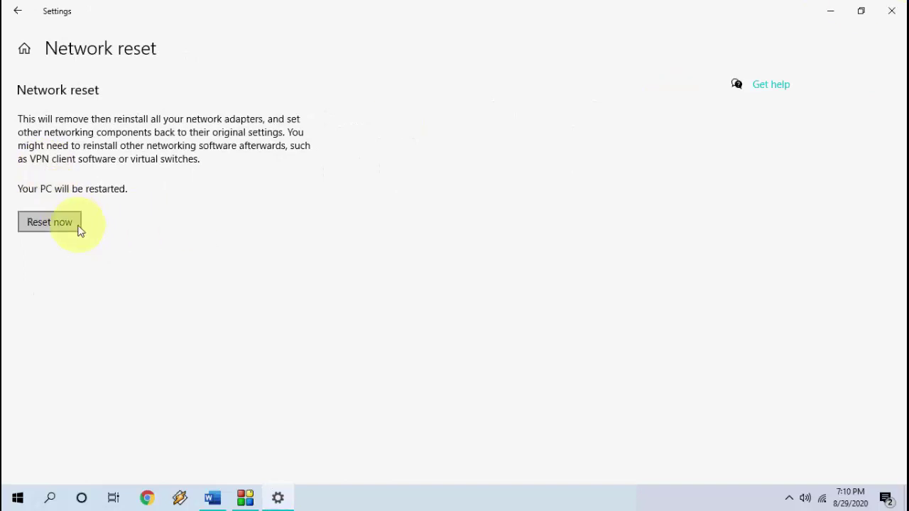
left_click(886, 7)
Refresh the desktop from its right-click menu
right_click(370, 136)
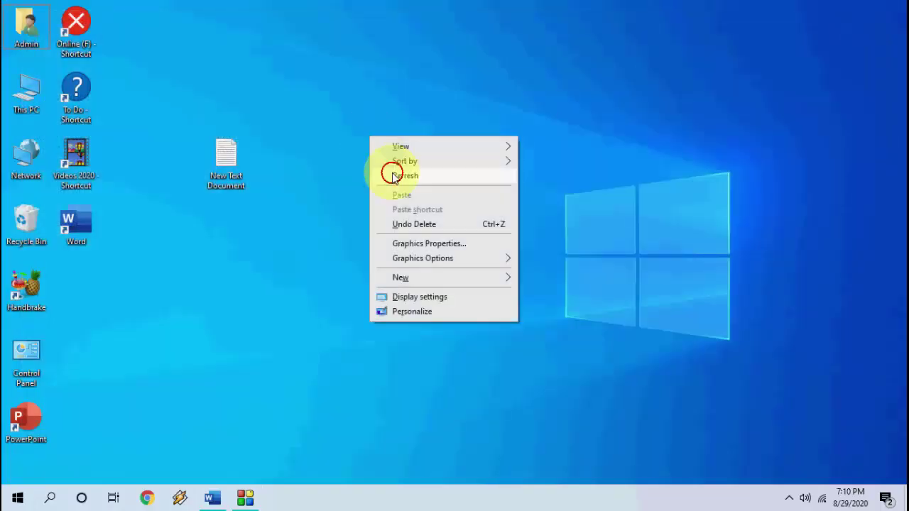
right_click(392, 173)
left_click(413, 210)
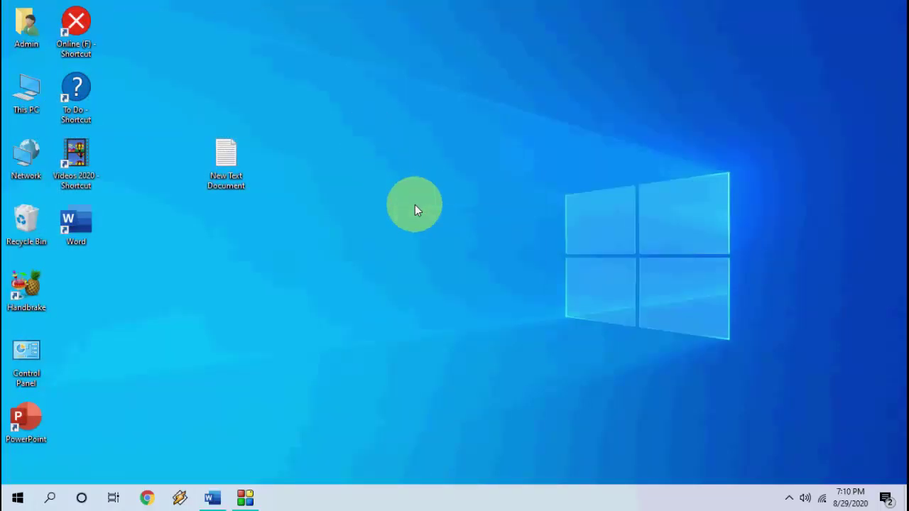
Reopen Windows Settings from the Start menu and go to Update & Security
left_click(15, 496)
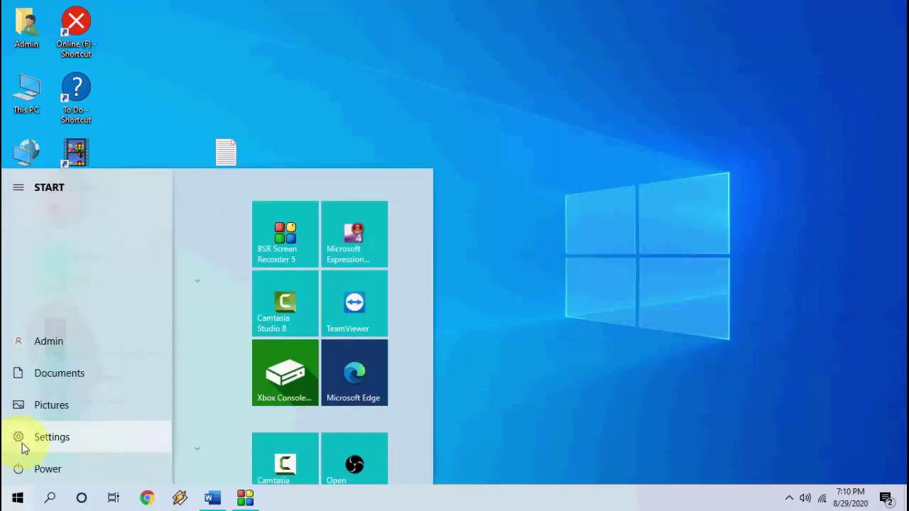
left_click(19, 438)
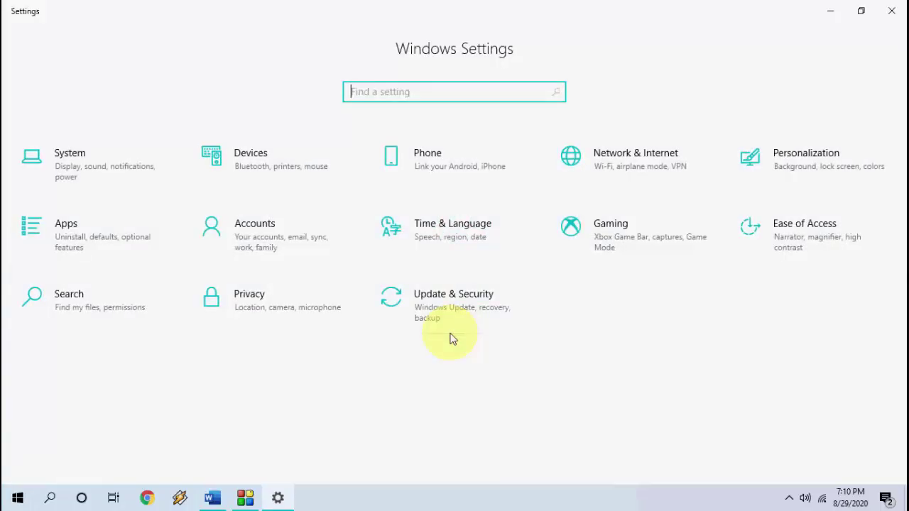
left_click(497, 322)
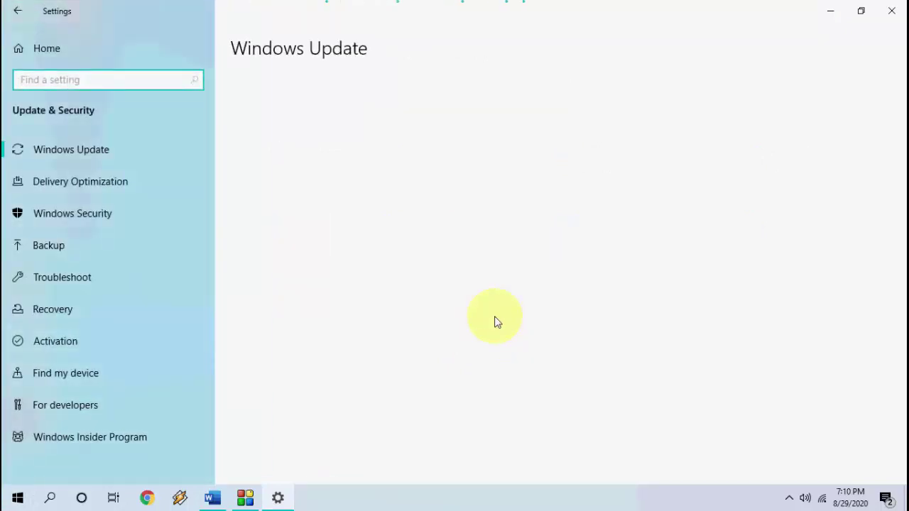
Go to Troubleshoot and show the Additional troubleshooters list
left_click(109, 291)
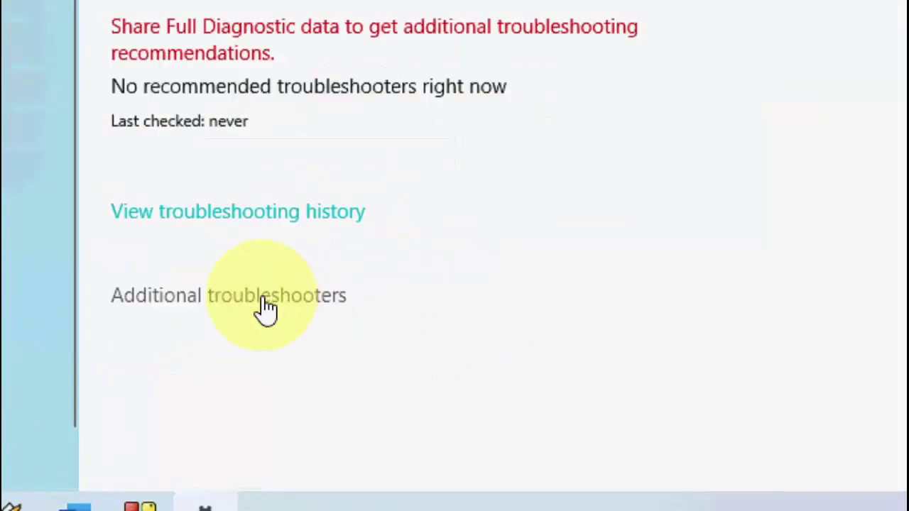
left_click(266, 309)
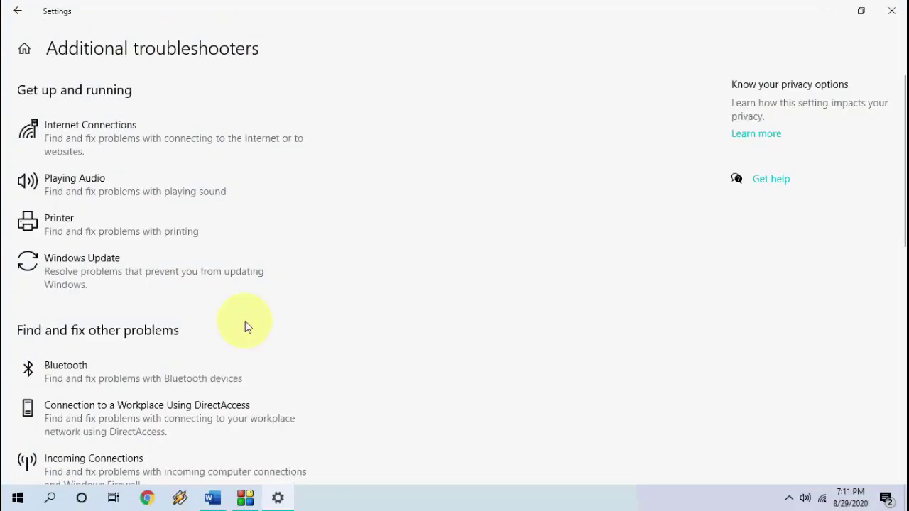
scroll(245, 323, "down", 2)
scroll(245, 323, "up", 2)
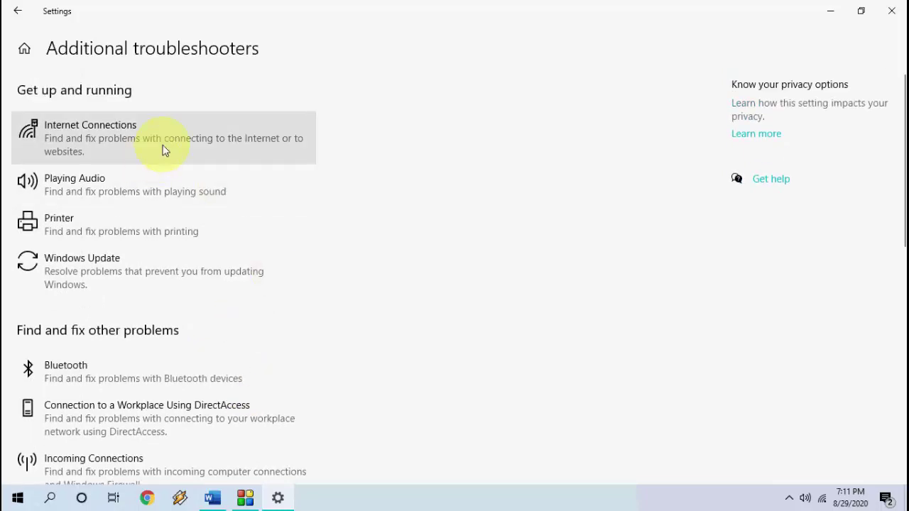
Expand the Internet Connections and Network Adapter troubleshooters, then close Settings
left_click(164, 150)
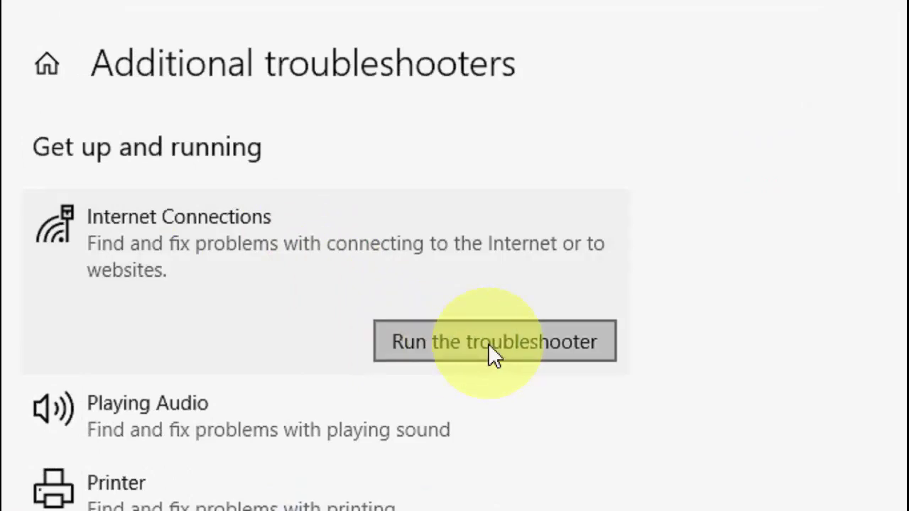
scroll(234, 289, "down", 5)
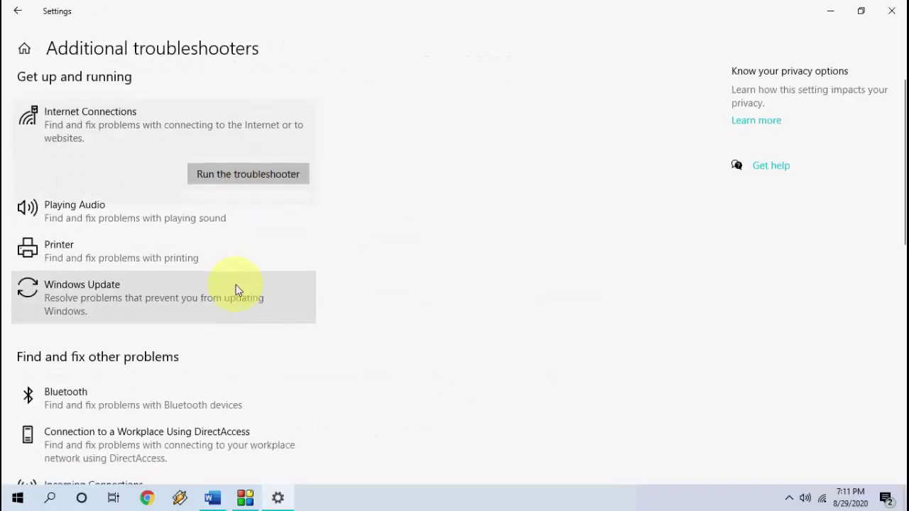
scroll(237, 288, "down", 2)
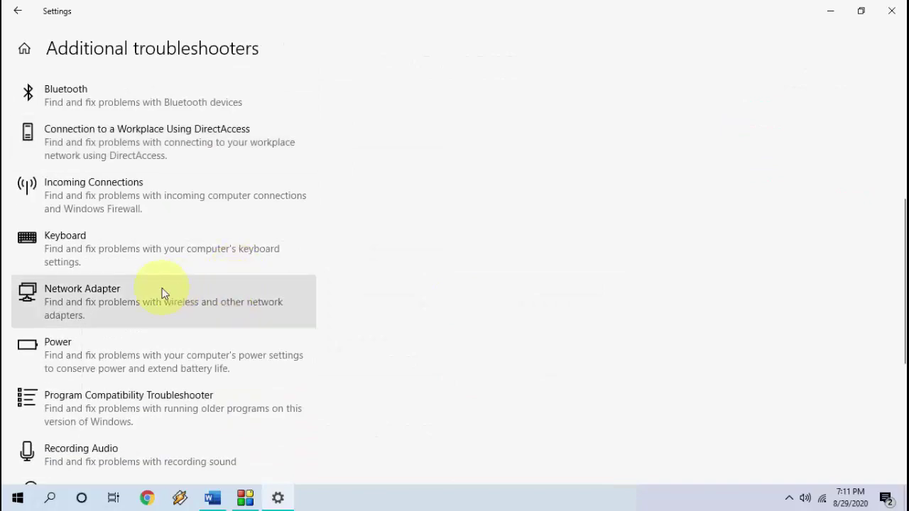
left_click(161, 291)
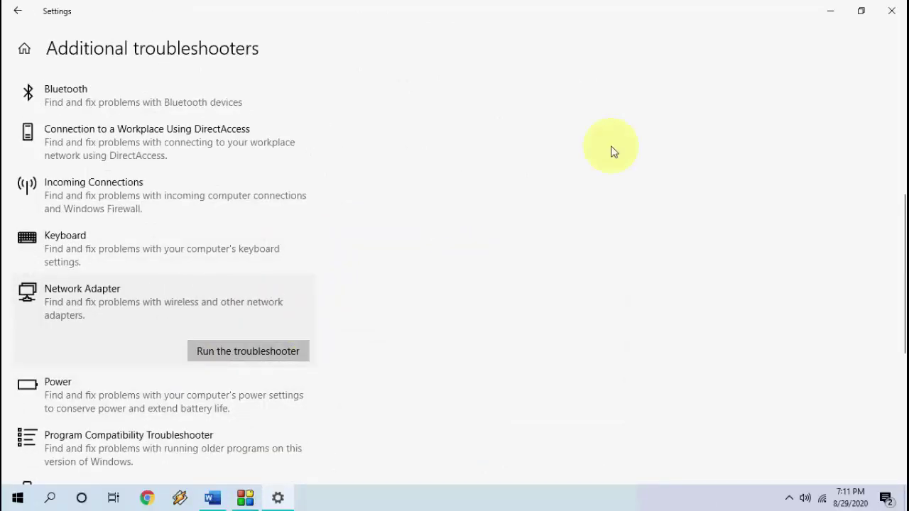
left_click(901, 10)
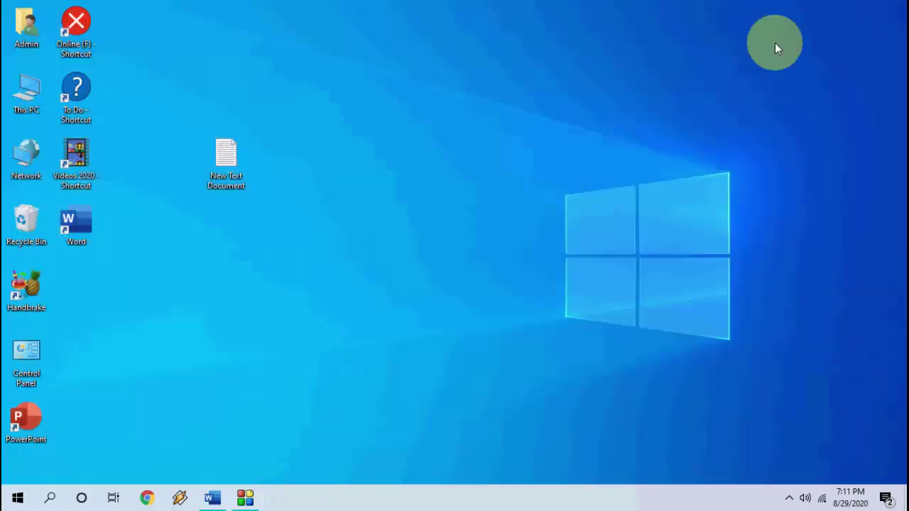